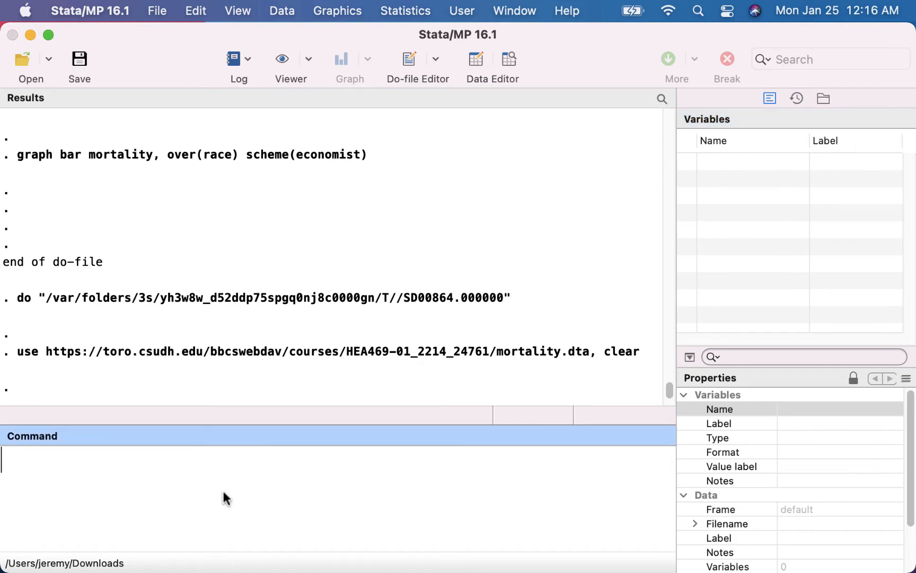
type("use")
key("super+minus")
key("super+minus")
key("super+minus")
type("https")
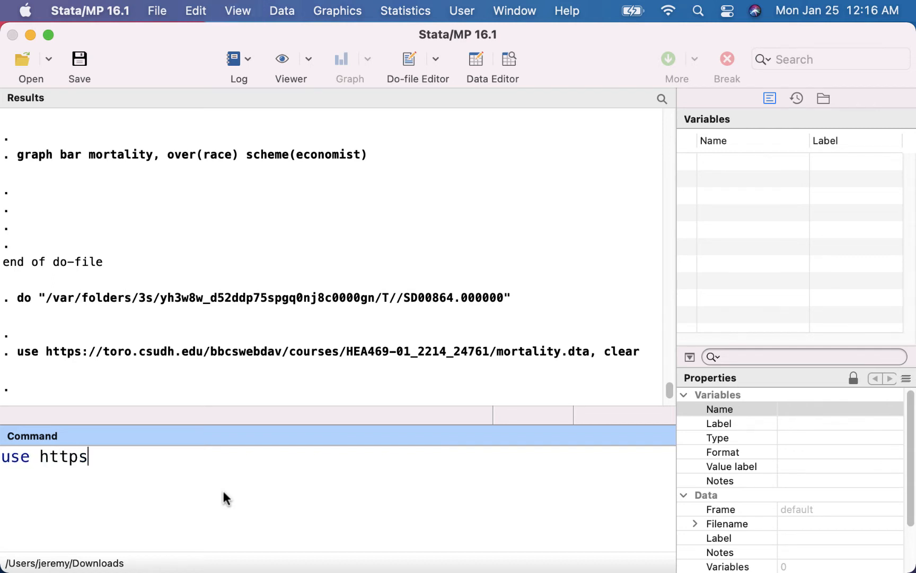
type("://toro.csudh.edu/bb")
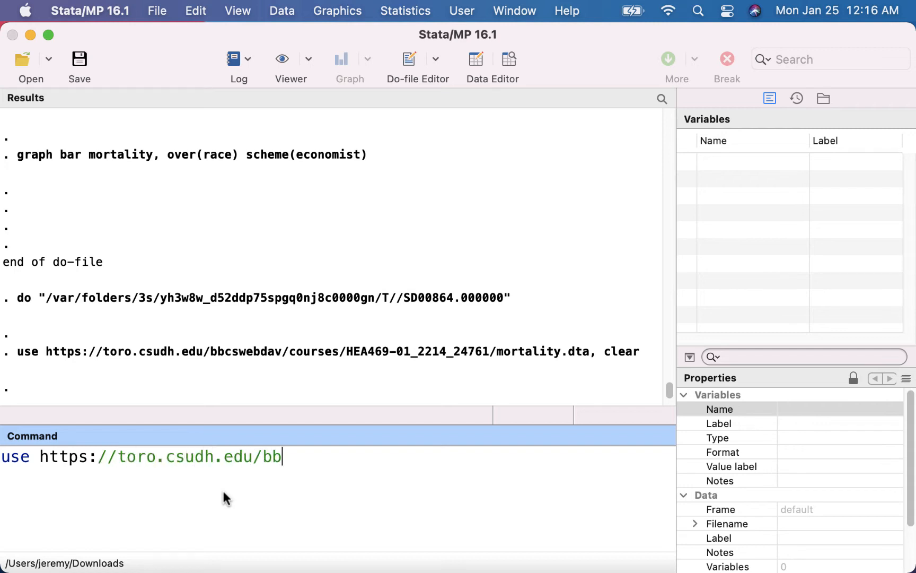
type("cswebdav/")
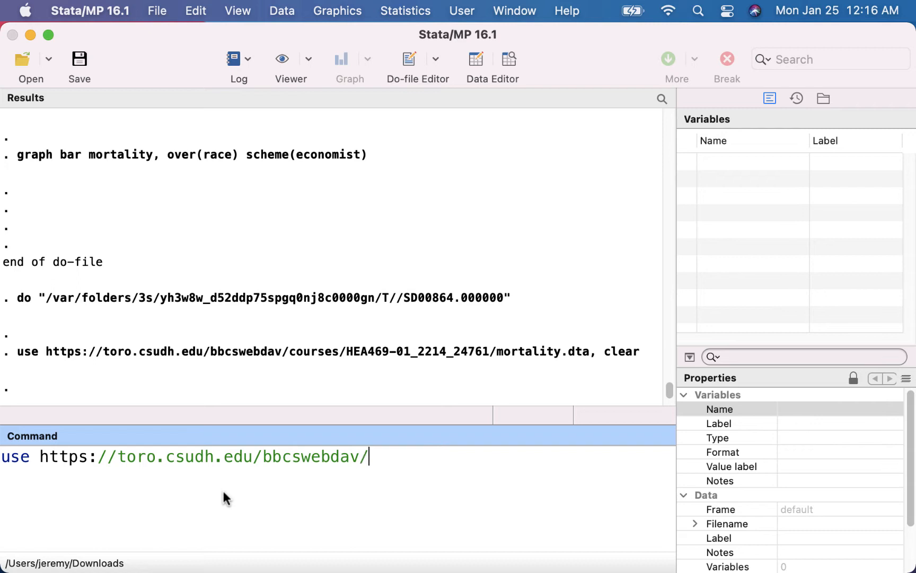
type("courses/HEA")
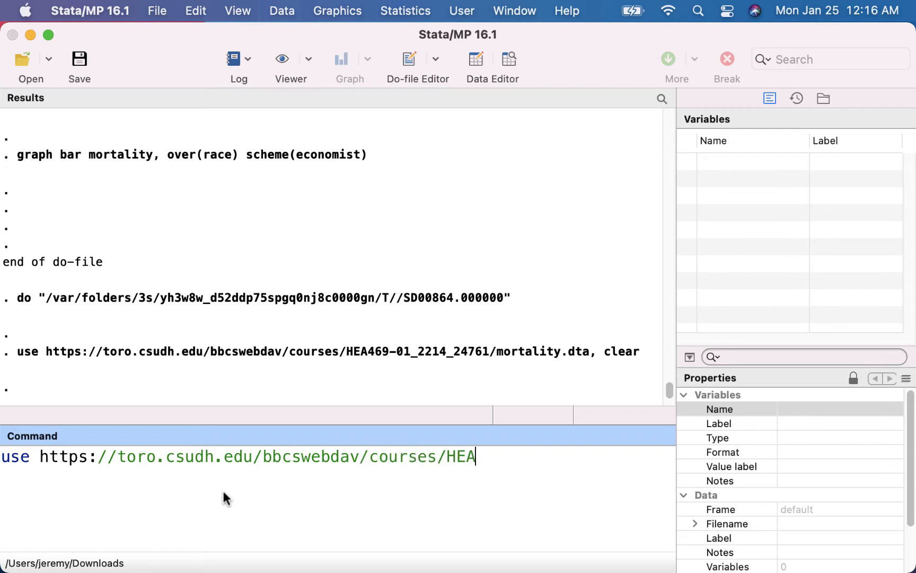
type("469-01_2214_")
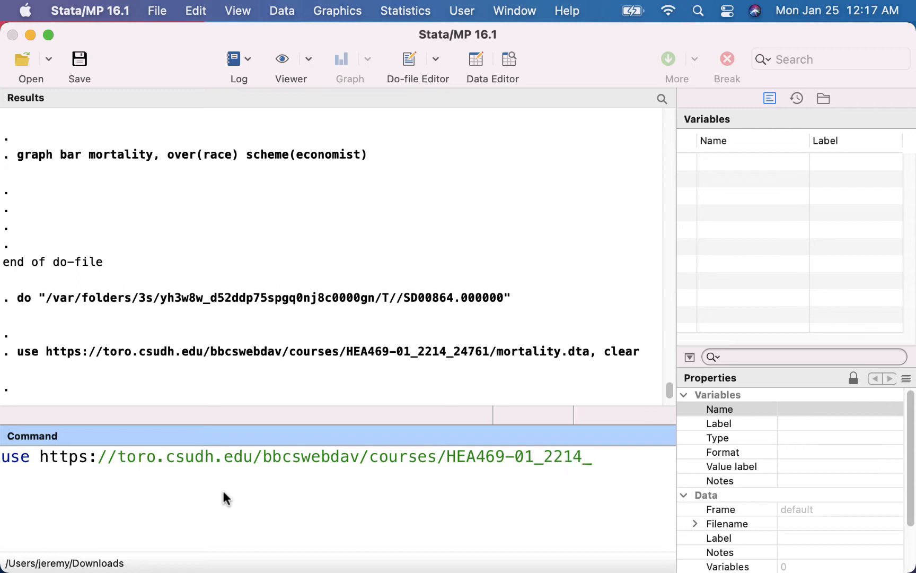
type("24761")
key("super+minus")
key("super+minus")
key("super+minus")
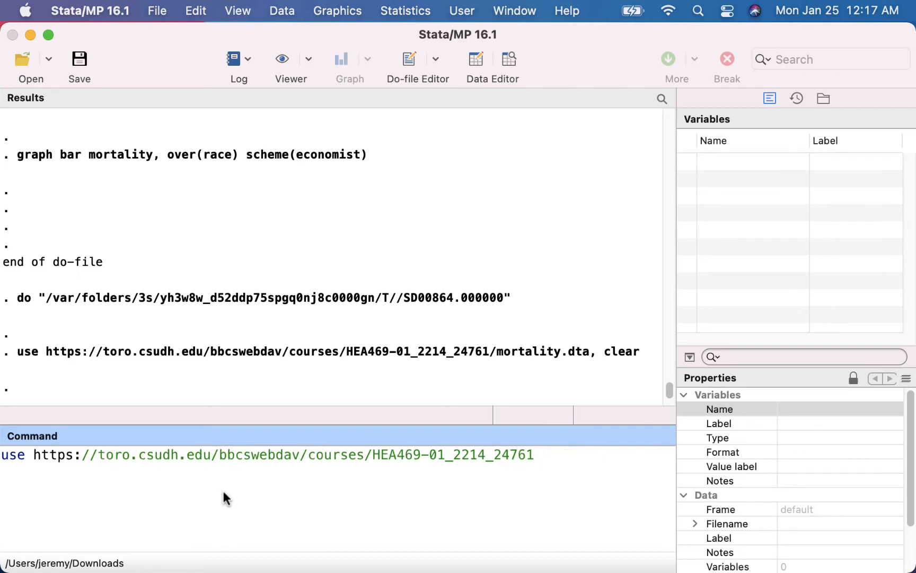
type("/mortality")
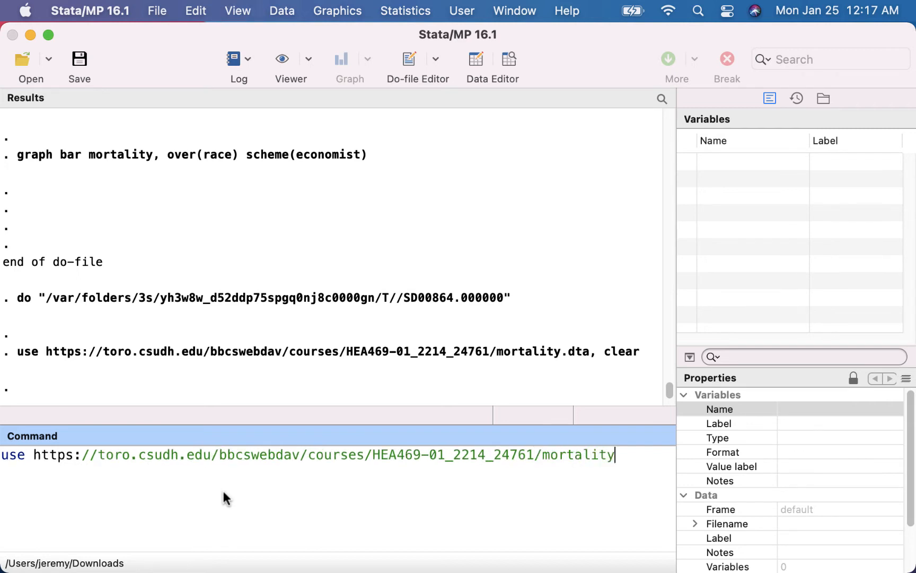
key("super+minus")
type(".dta, clear")
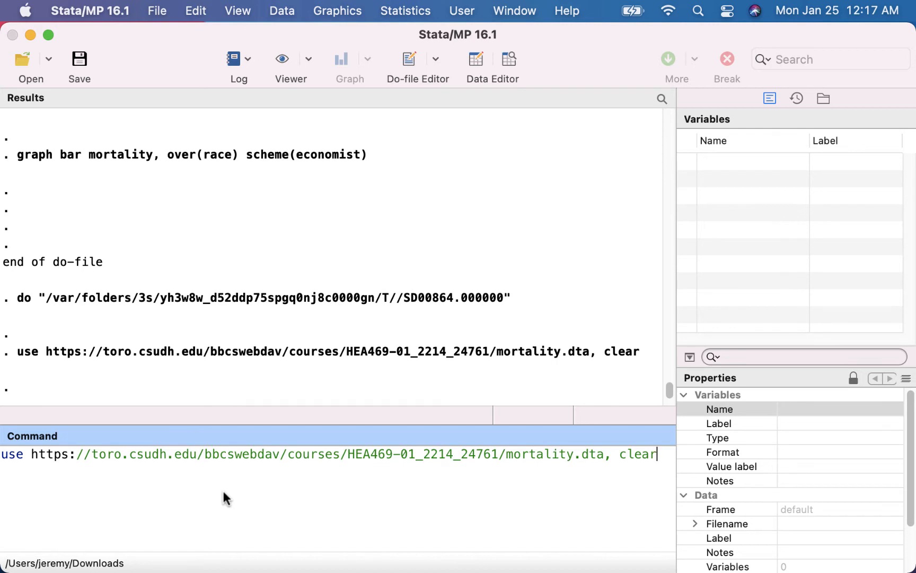
key("Return")
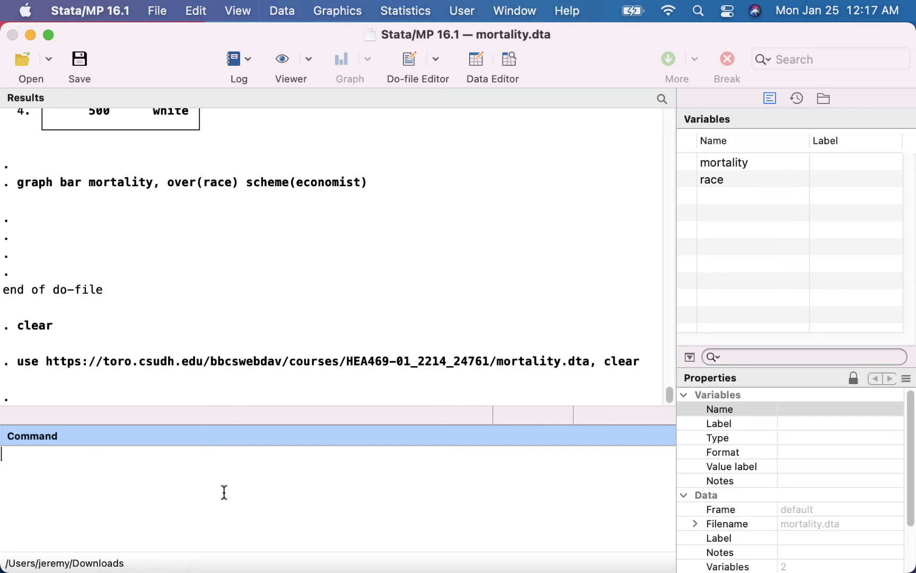
- List all observations of the mortality dataset with the list command
key("super+plus")
key("super+plus")
key("super+plus")
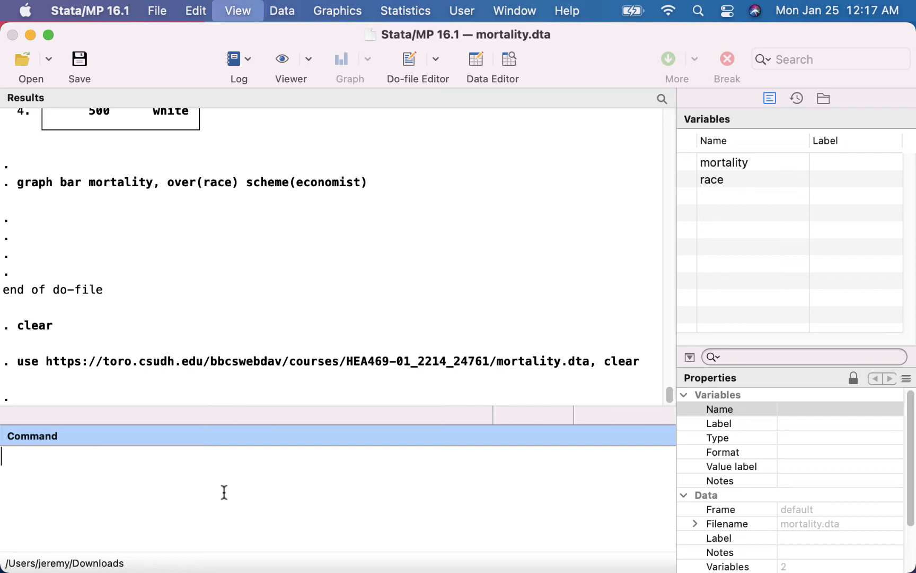
type("list")
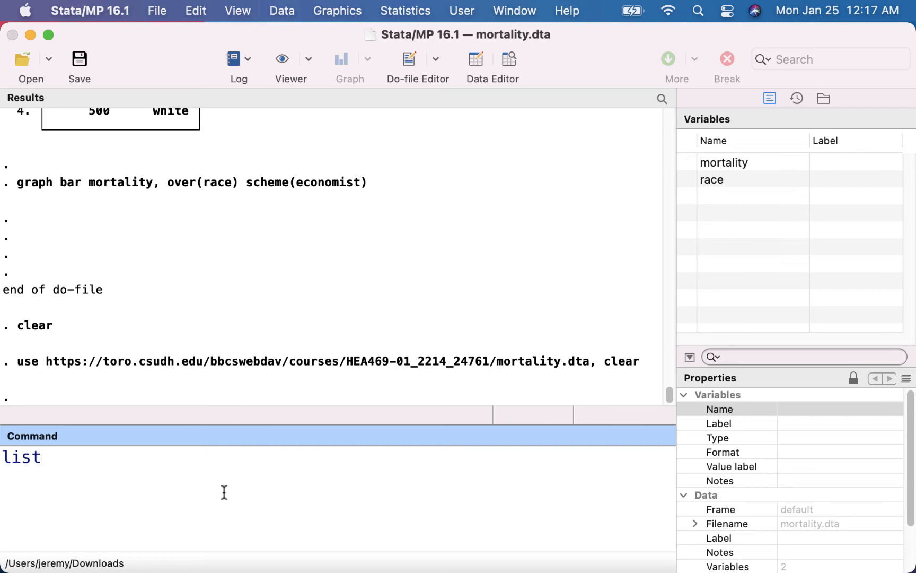
key("Return")
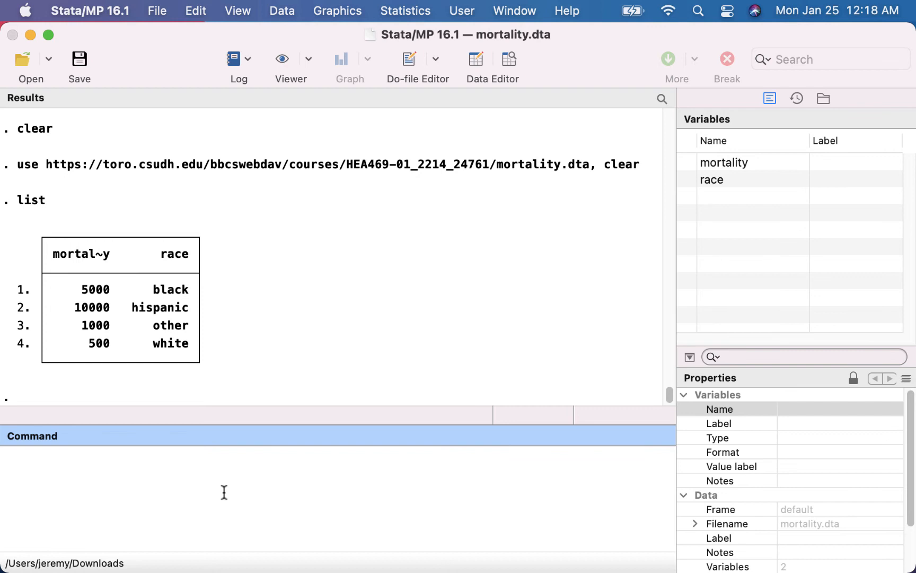
- Draw a bar graph with the command graph bar mortality, over(race), and close the graph window after viewing it
key("super+plus")
key("super+plus")
type("graph bar mortali")
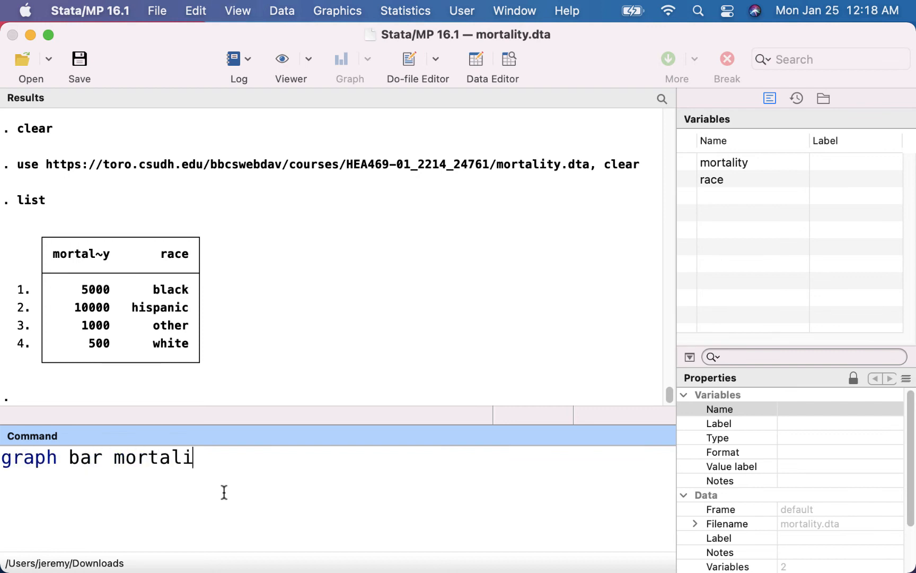
type("ty, over(race)")
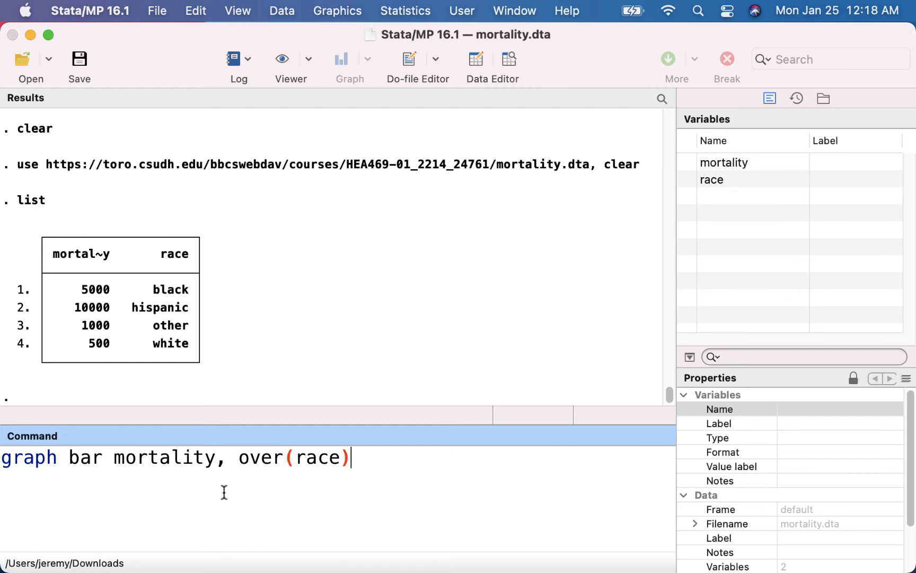
key("super+plus")
key("super+plus")
key("super+plus")
key("super+plus")
key("super+plus")
key("super+plus")
key("super+plus")
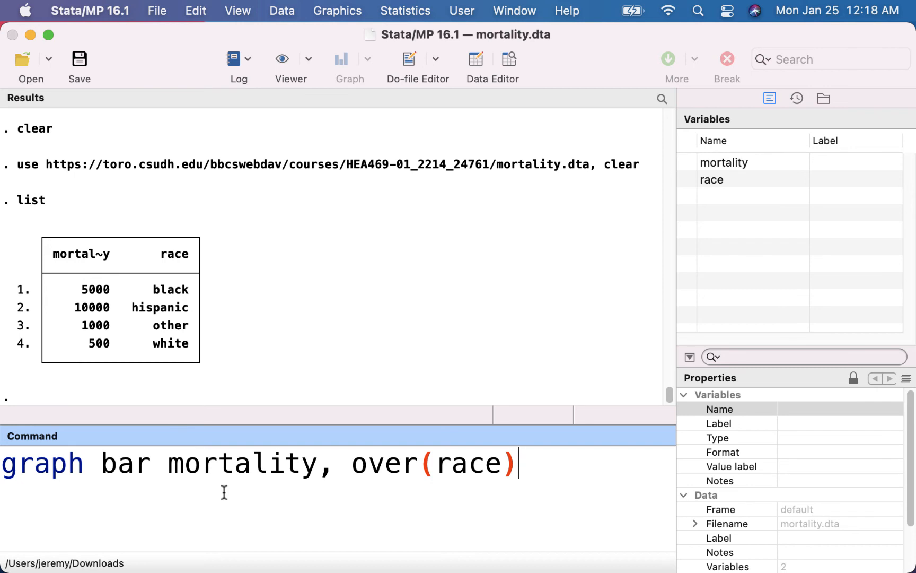
key("Return")
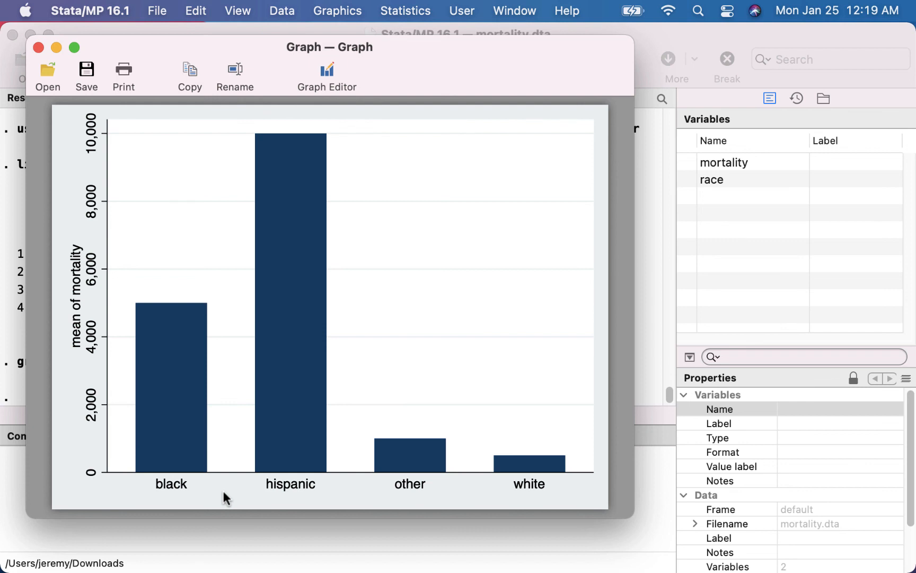
key("super+w")
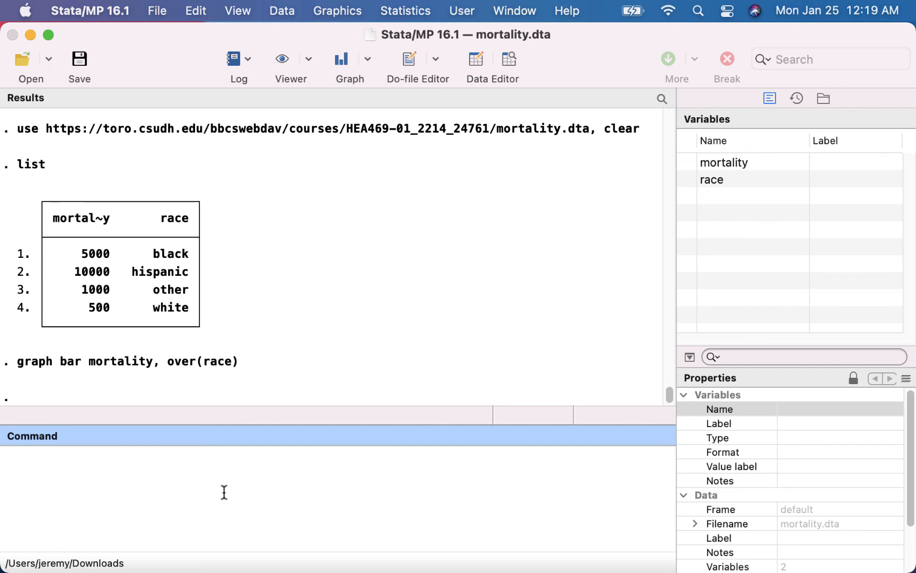
mouse_move(193, 570)
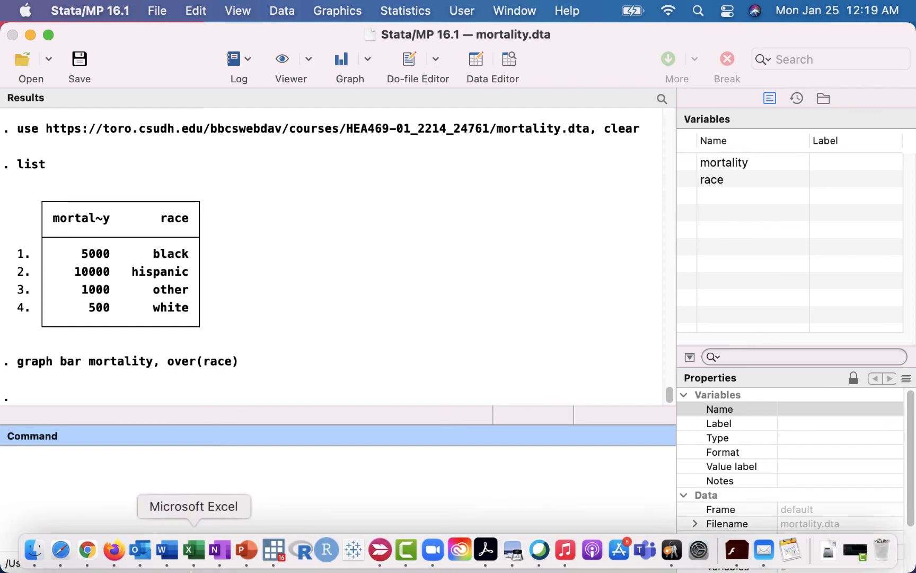
left_click(399, 567)
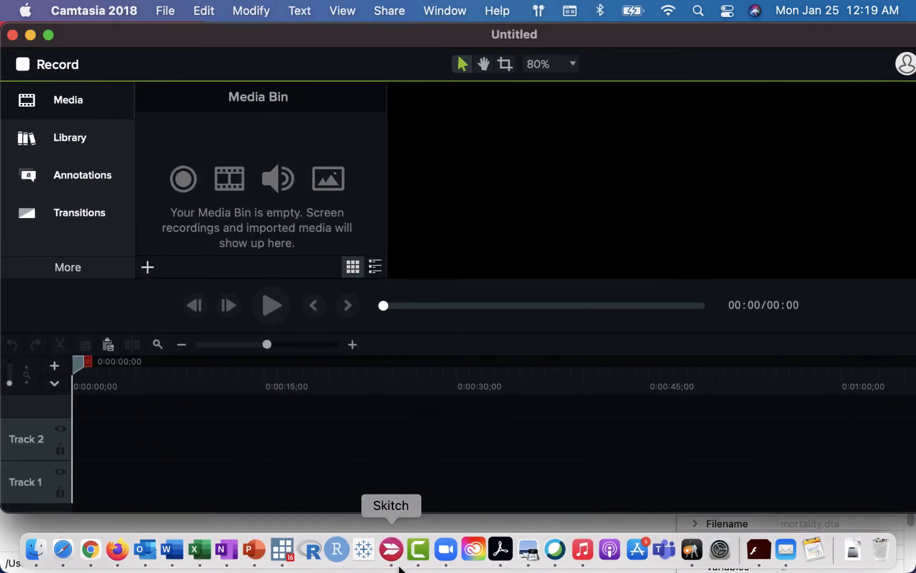